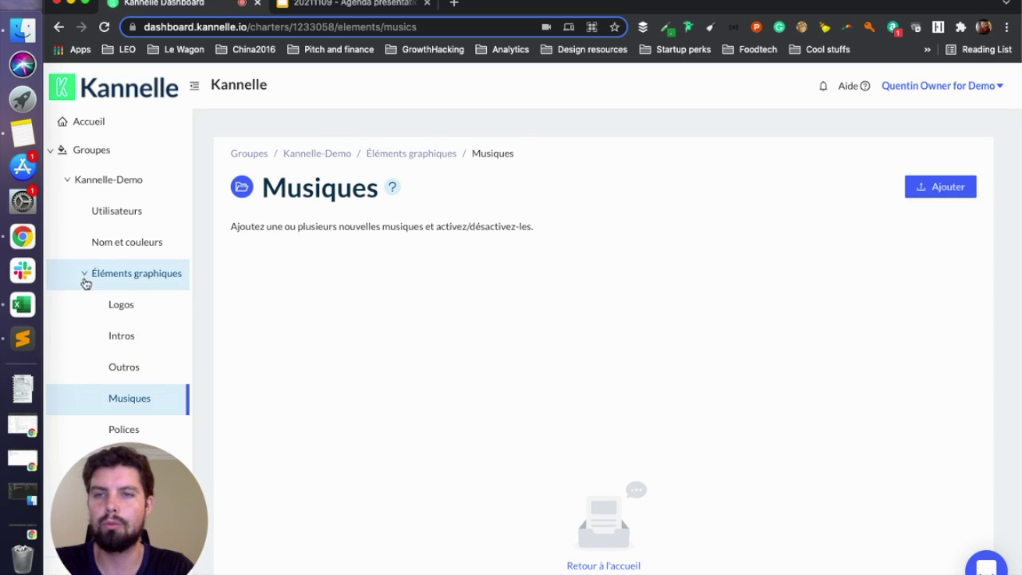
Open the Kannelle-Demo group's Polices page and compare the imported fonts list with the public Kannelle fonts
{"action": "left_click", "coordinate": [131, 430]}
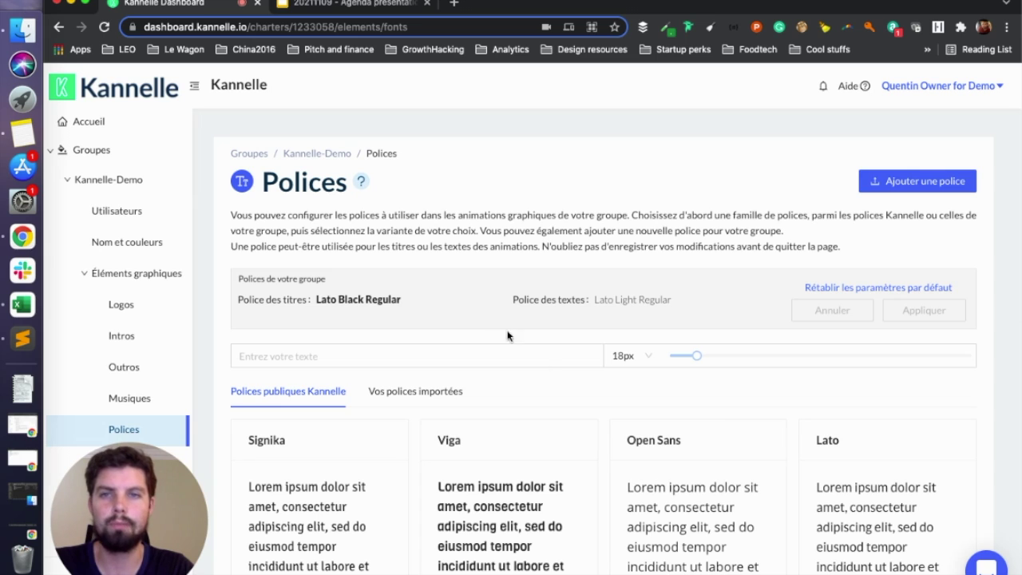
{"action": "scroll", "coordinate": [529, 383], "scroll_direction": "down", "scroll_amount": 2}
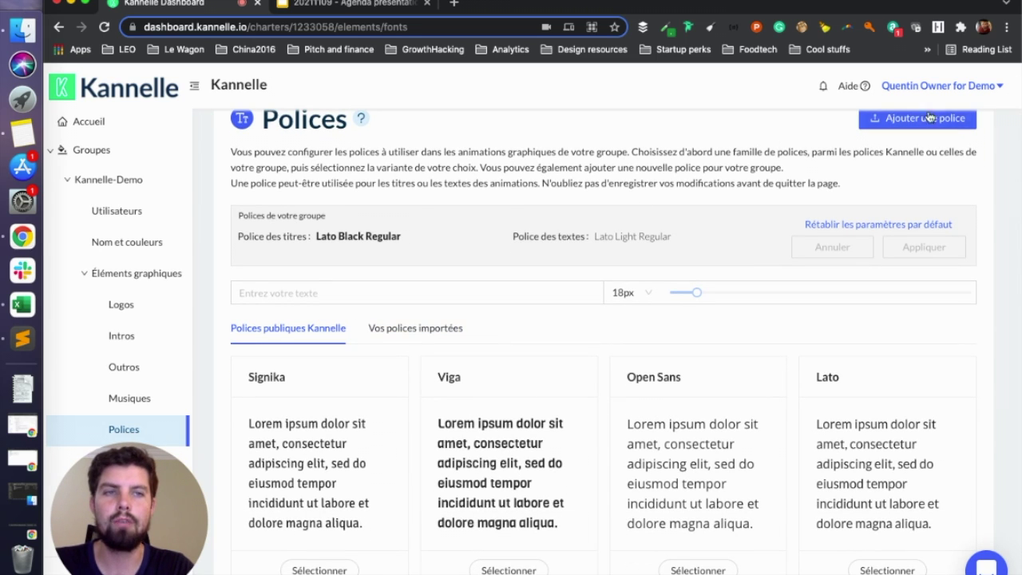
{"action": "scroll", "coordinate": [932, 121], "scroll_direction": "up", "scroll_amount": 1}
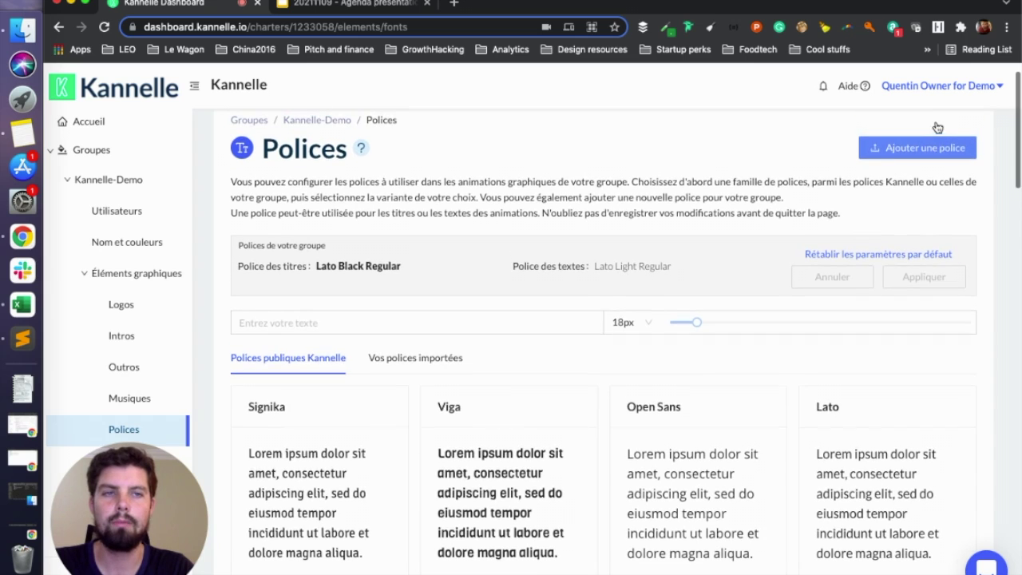
{"action": "left_click", "coordinate": [408, 361]}
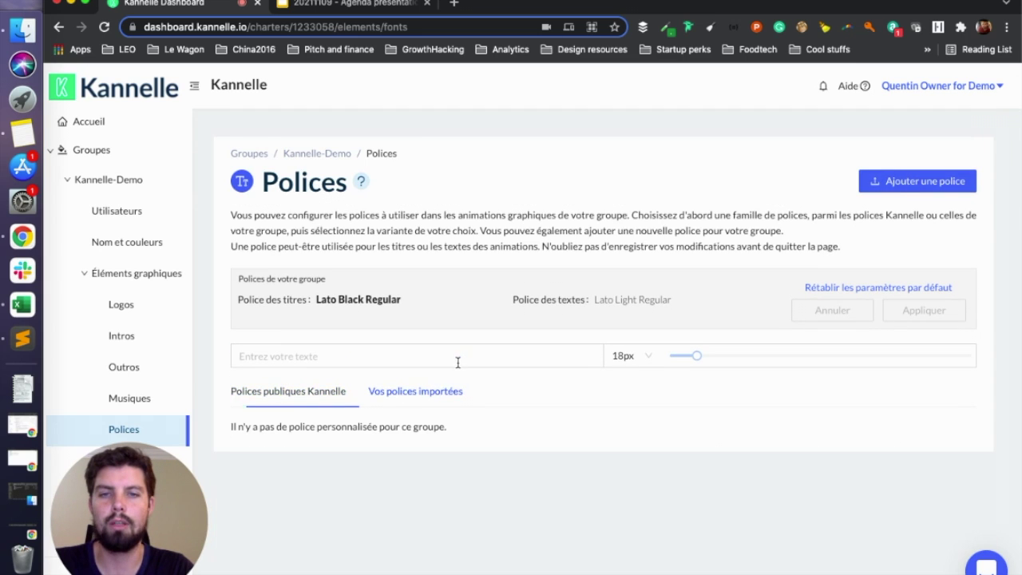
{"action": "left_click", "coordinate": [269, 396]}
Open the Lato family among the public Kannelle fonts and set Lato Bold as the title font
{"action": "scroll", "coordinate": [304, 403], "scroll_direction": "down", "scroll_amount": 3}
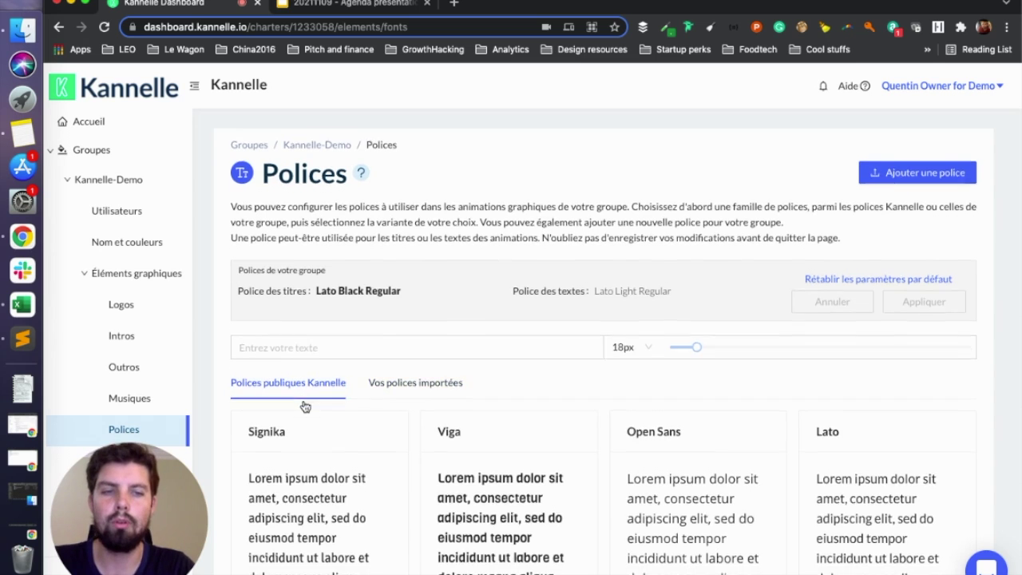
{"action": "scroll", "coordinate": [304, 402], "scroll_direction": "down", "scroll_amount": 2}
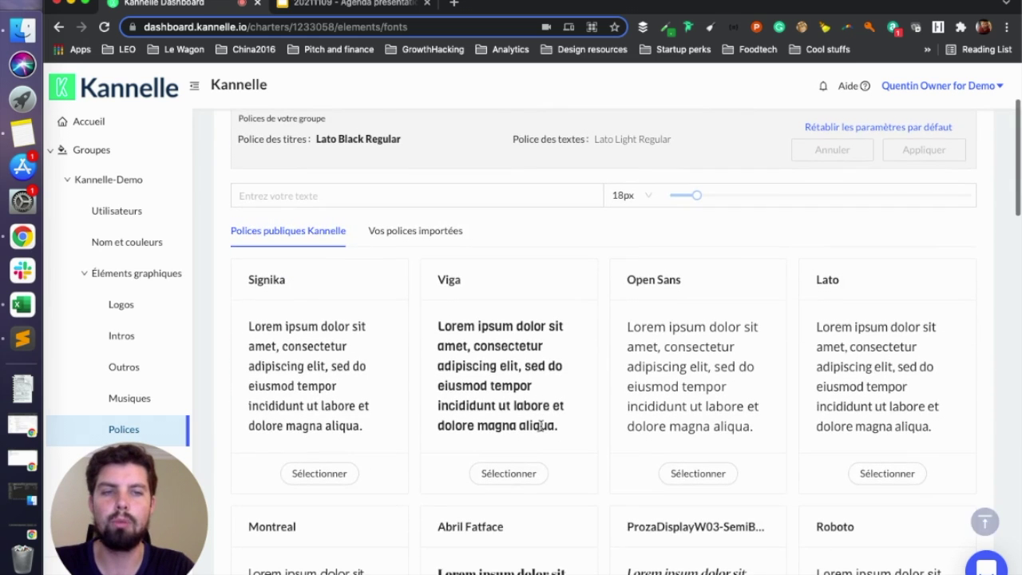
{"action": "left_click", "coordinate": [894, 474]}
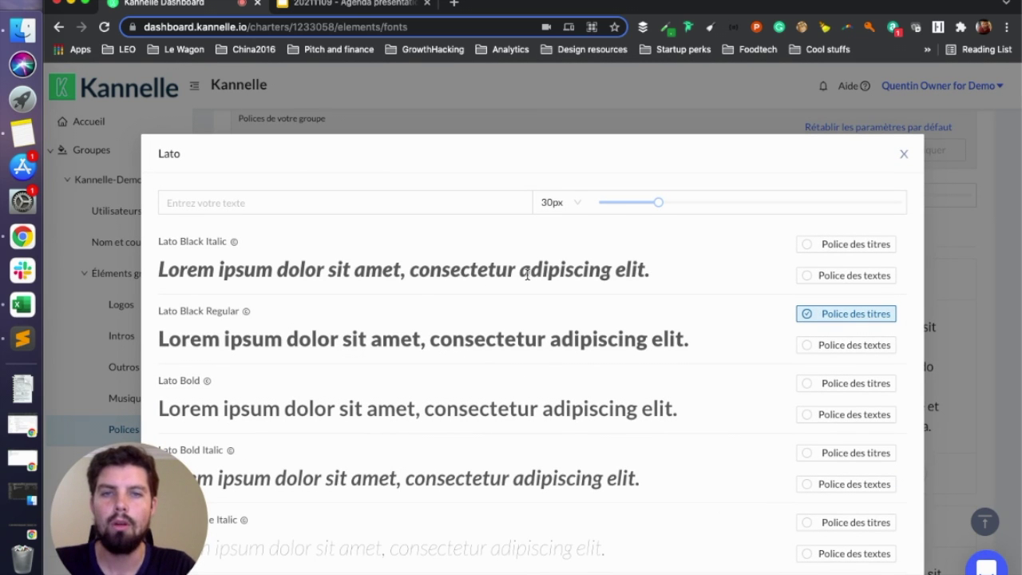
{"action": "scroll", "coordinate": [338, 311], "scroll_direction": "down", "scroll_amount": 1}
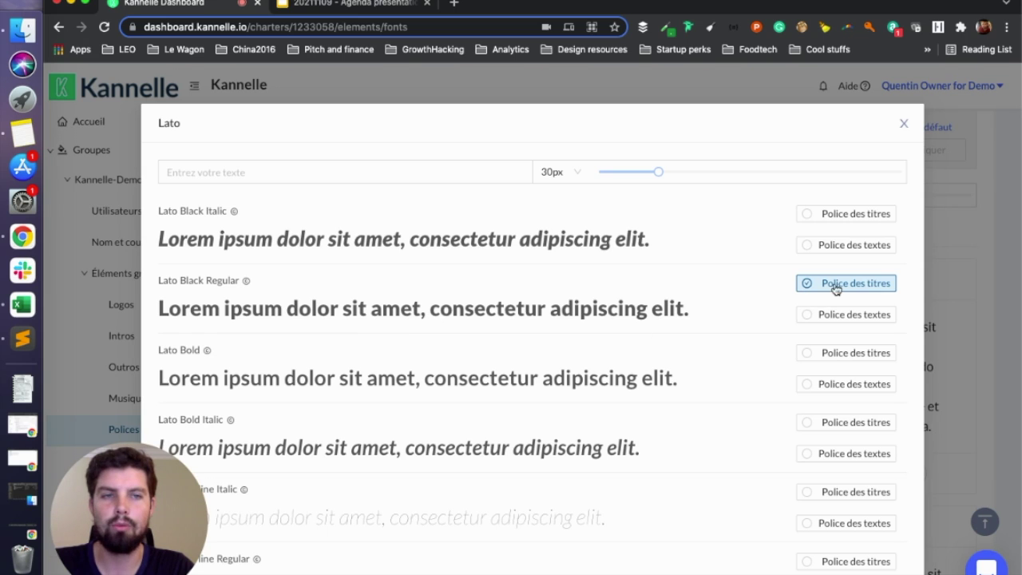
{"action": "scroll", "coordinate": [423, 389], "scroll_direction": "down", "scroll_amount": 3}
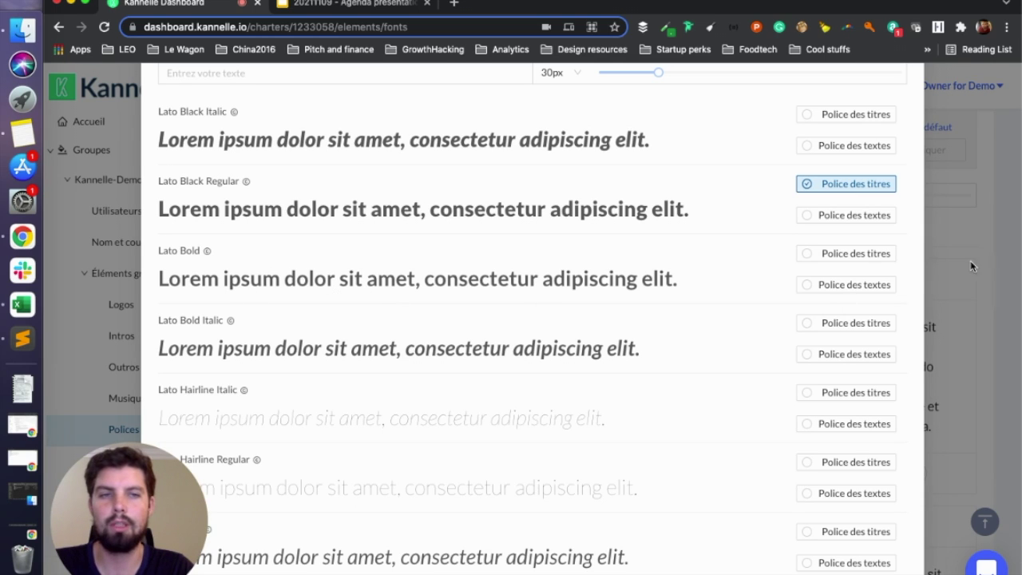
{"action": "left_click", "coordinate": [810, 254]}
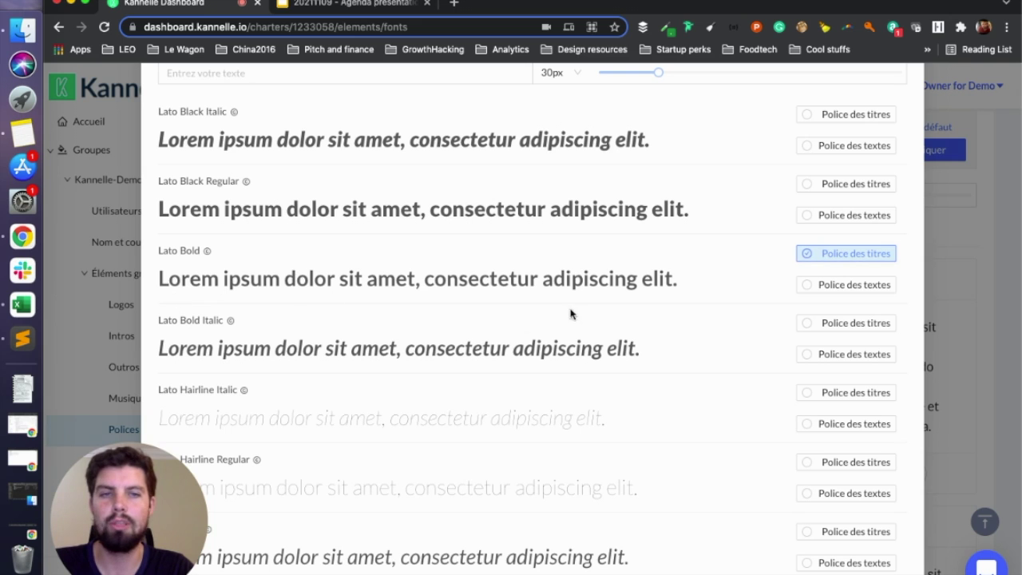
Set Lato Medium Regular as the text font and apply the group's font changes
{"action": "scroll", "coordinate": [437, 335], "scroll_direction": "down", "scroll_amount": 5}
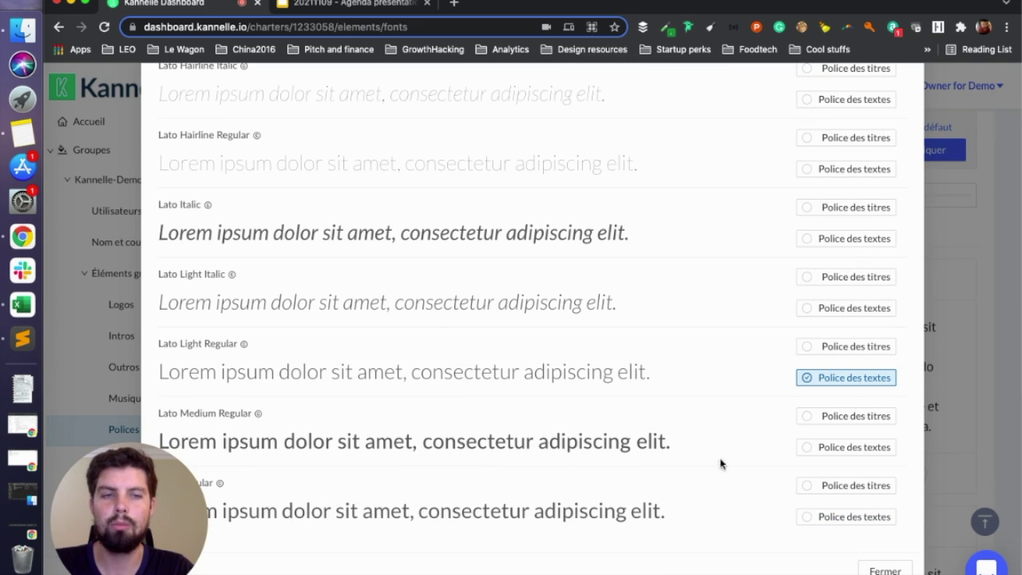
{"action": "left_click", "coordinate": [805, 448]}
{"action": "left_click", "coordinate": [885, 570]}
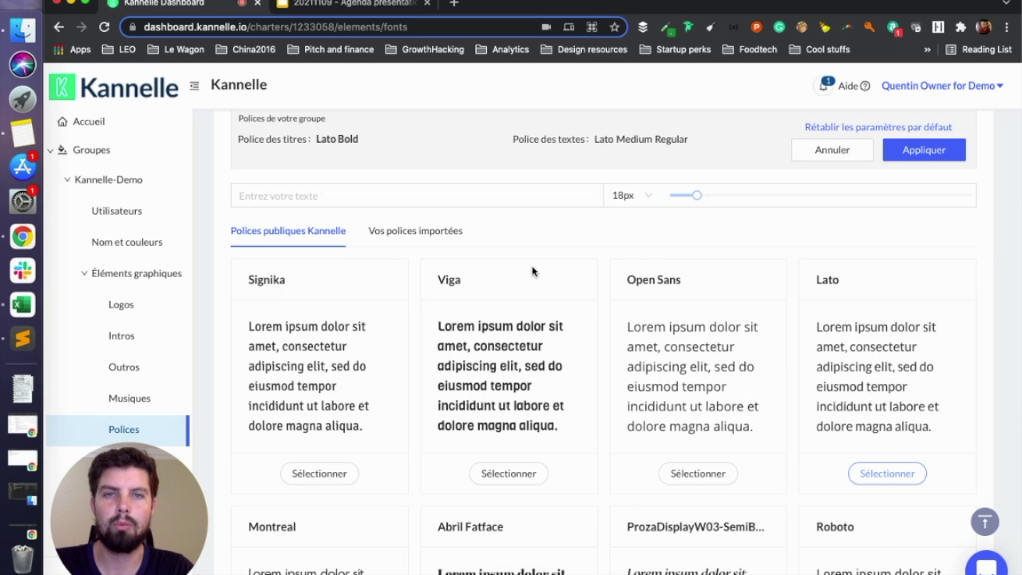
{"action": "scroll", "coordinate": [532, 269], "scroll_direction": "up", "scroll_amount": 2}
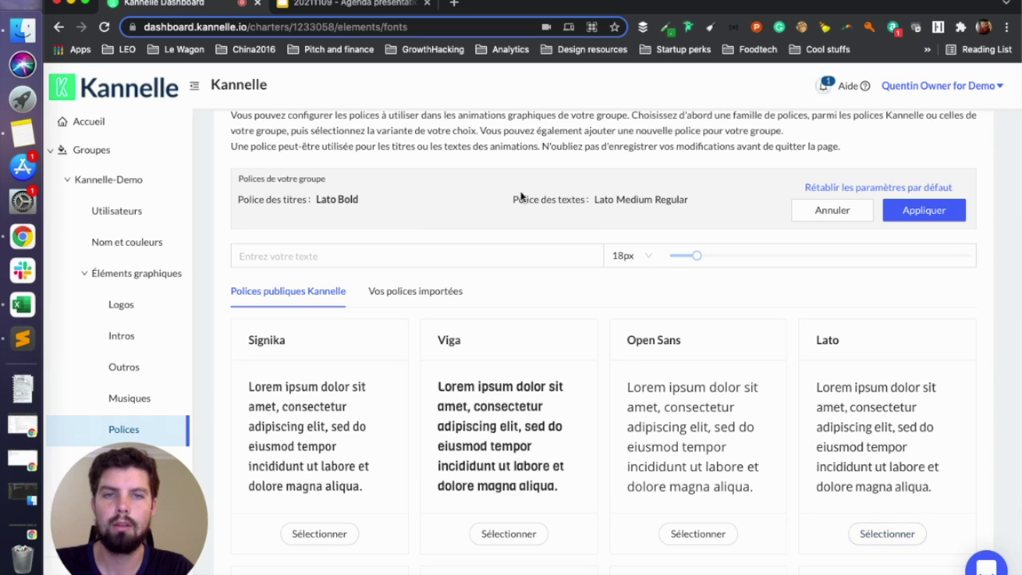
{"action": "left_click", "coordinate": [933, 211]}
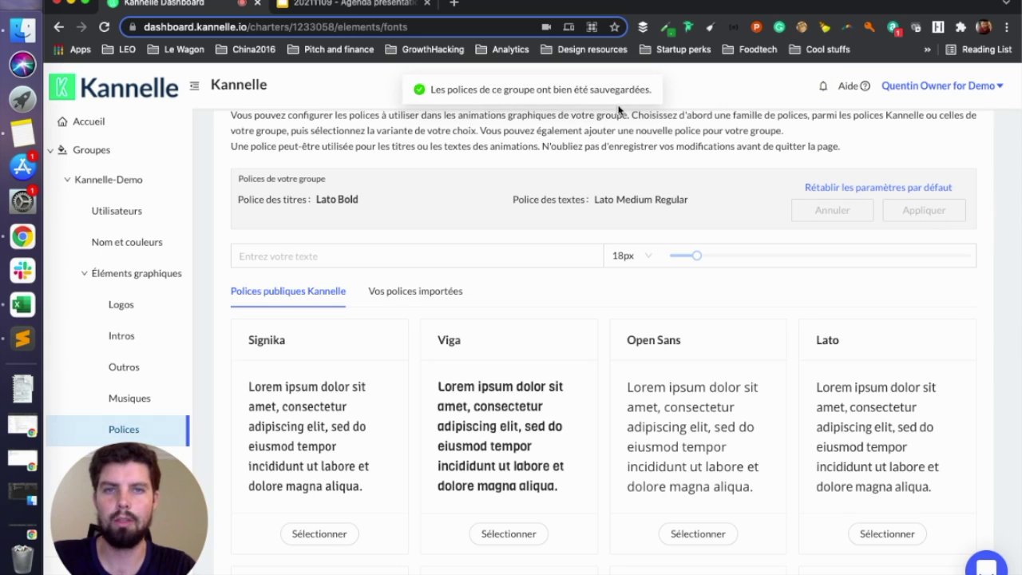
Collapse the graphic elements section and view the Kannelle-Demo group's scenarios
{"action": "left_click", "coordinate": [83, 275]}
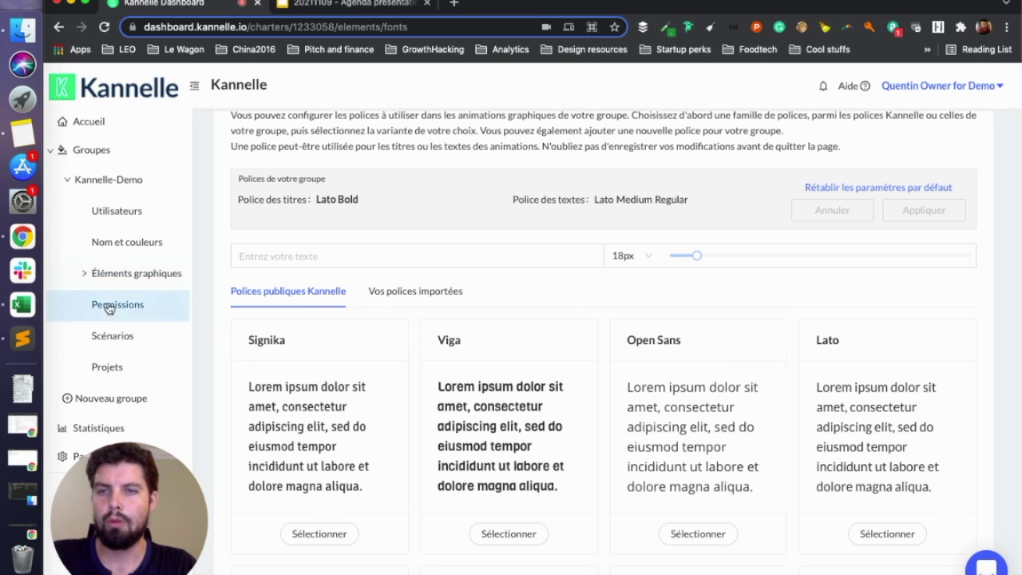
{"action": "left_click", "coordinate": [123, 342]}
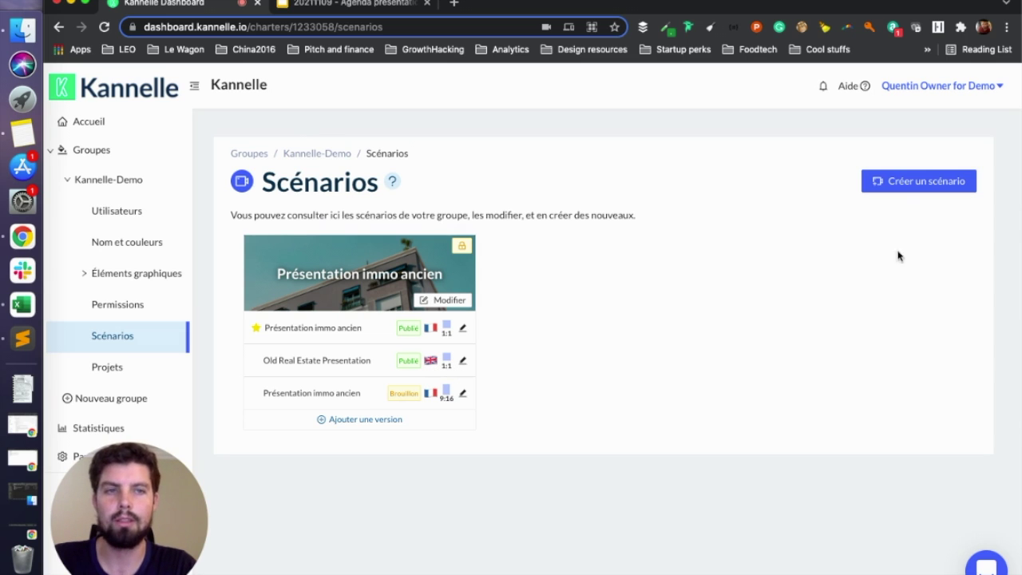
{"action": "left_click", "coordinate": [926, 185]}
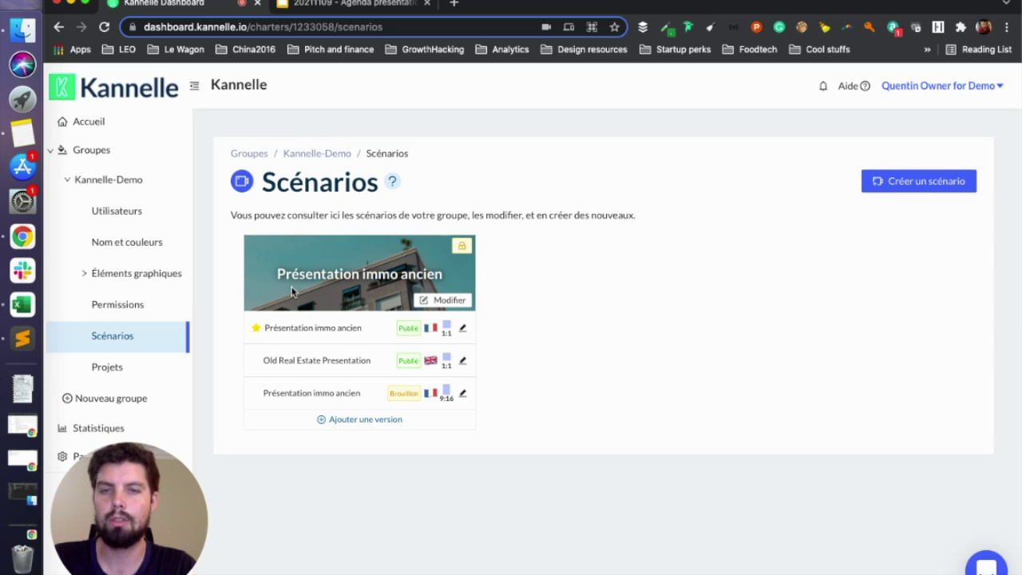
Open the details of the Building Sartre project in the group's projects and preview its video
{"action": "left_click", "coordinate": [116, 371]}
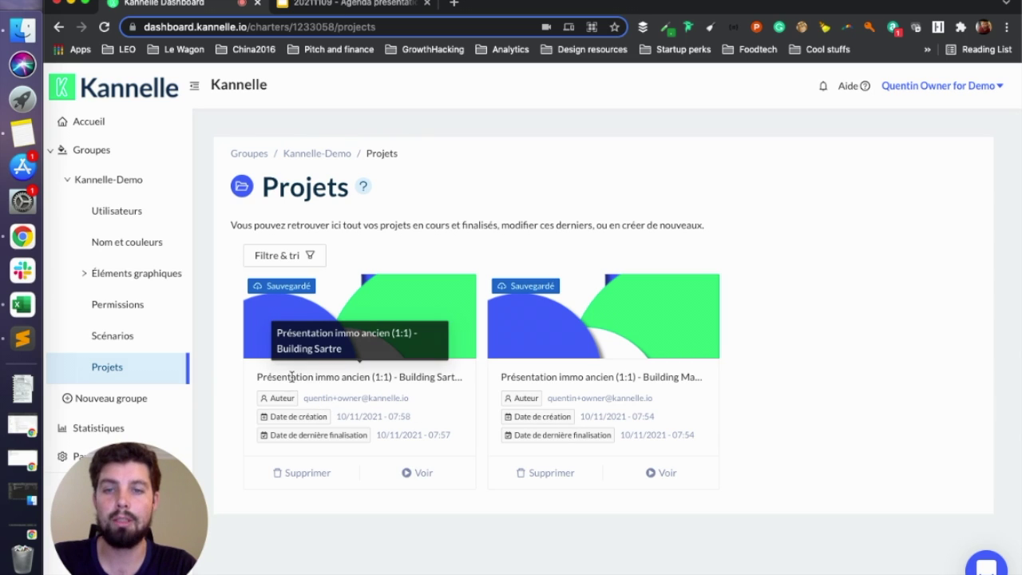
{"action": "left_click", "coordinate": [420, 478]}
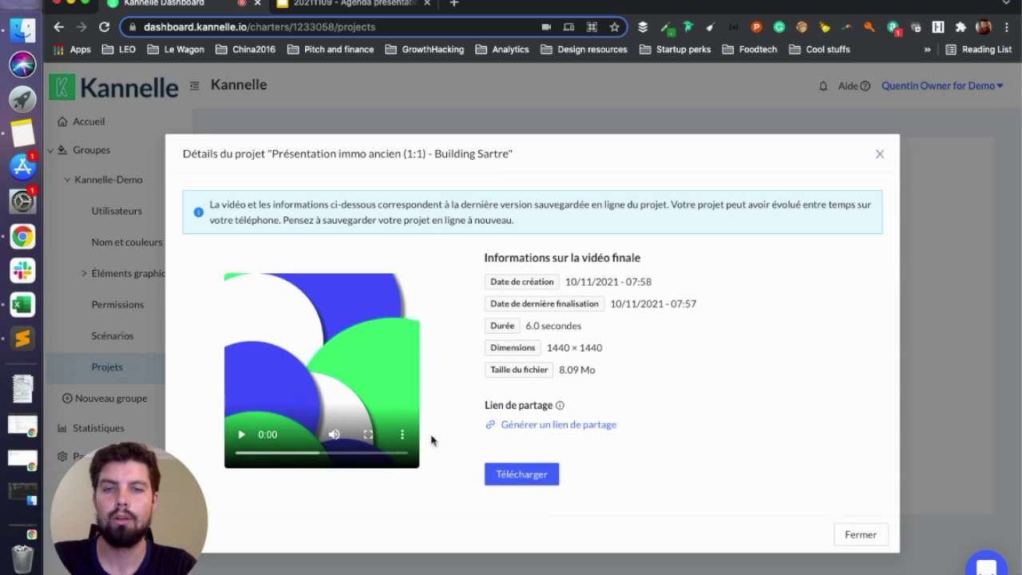
{"action": "left_click", "coordinate": [241, 436]}
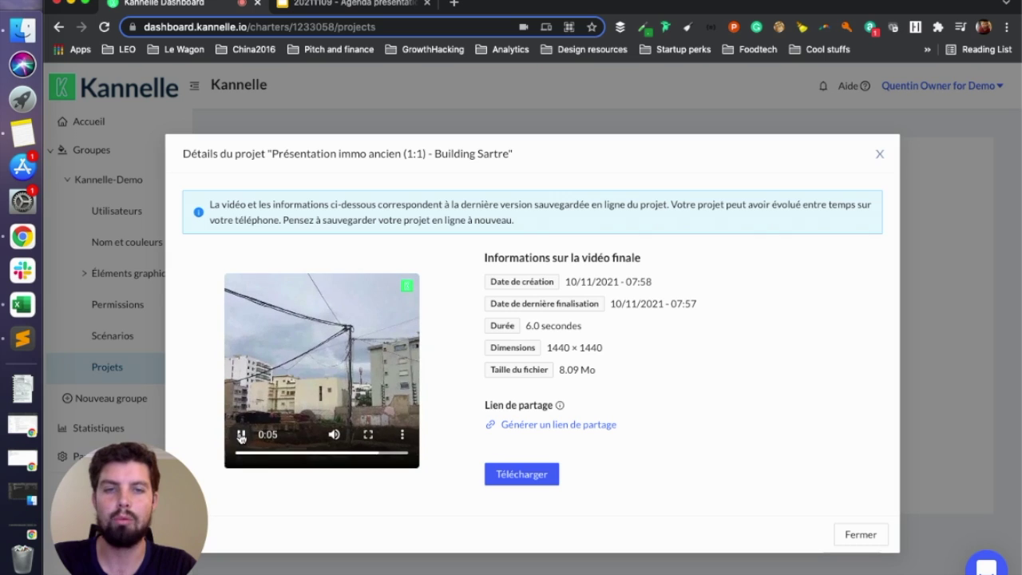
{"action": "left_click", "coordinate": [246, 435]}
Generate a share link for the Building Sartre video, download the video and close the project details
{"action": "left_click", "coordinate": [533, 426]}
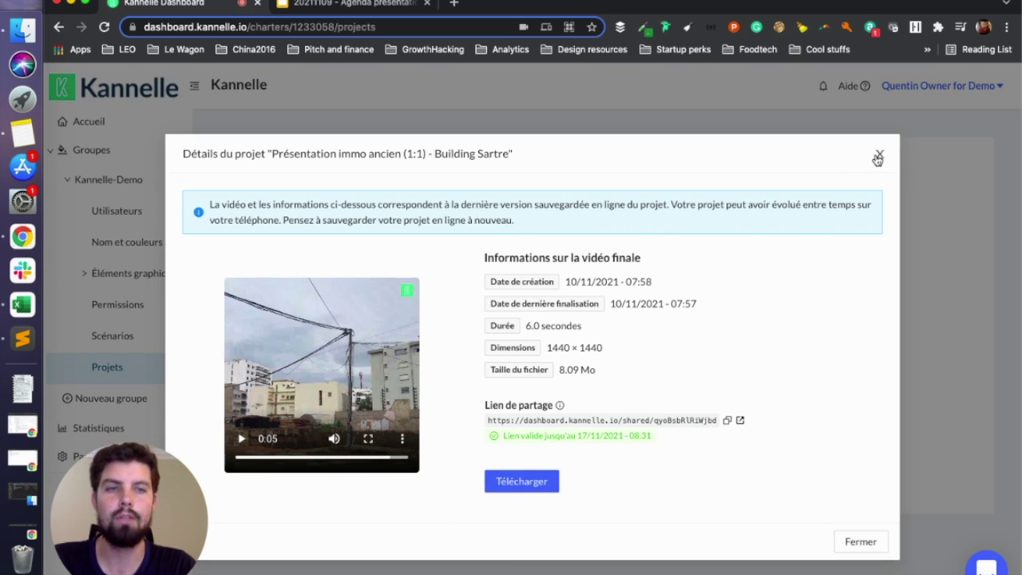
{"action": "left_click", "coordinate": [536, 482]}
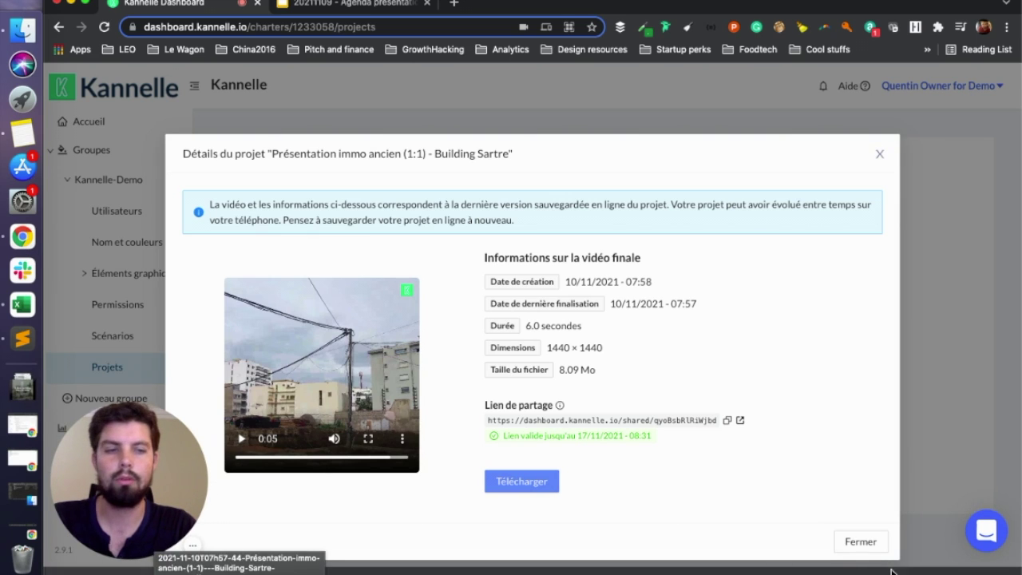
{"action": "left_click", "coordinate": [880, 154]}
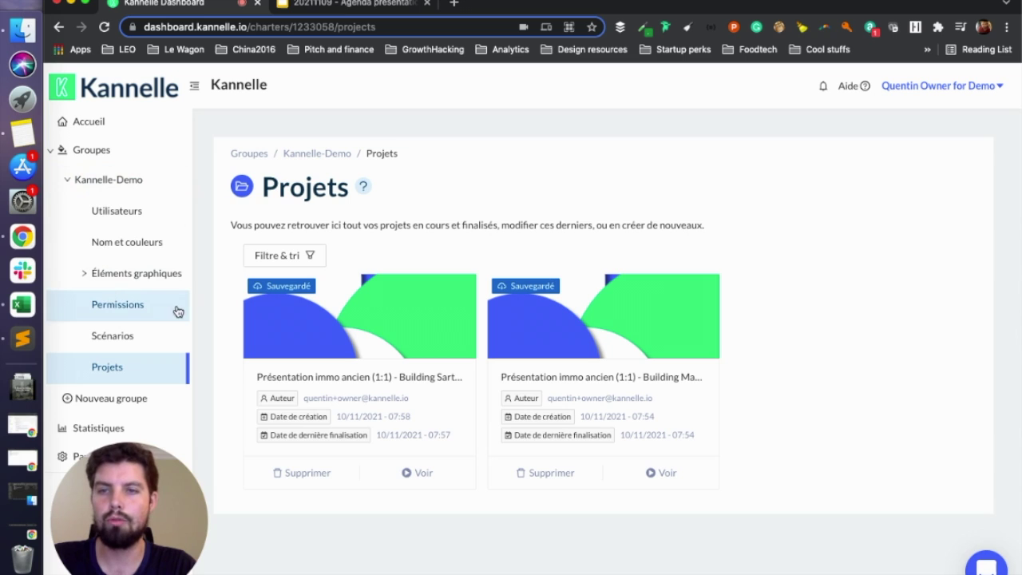
Open the group's Permissions page and review the rights listed for owners, administrators and creators
{"action": "left_click", "coordinate": [118, 310]}
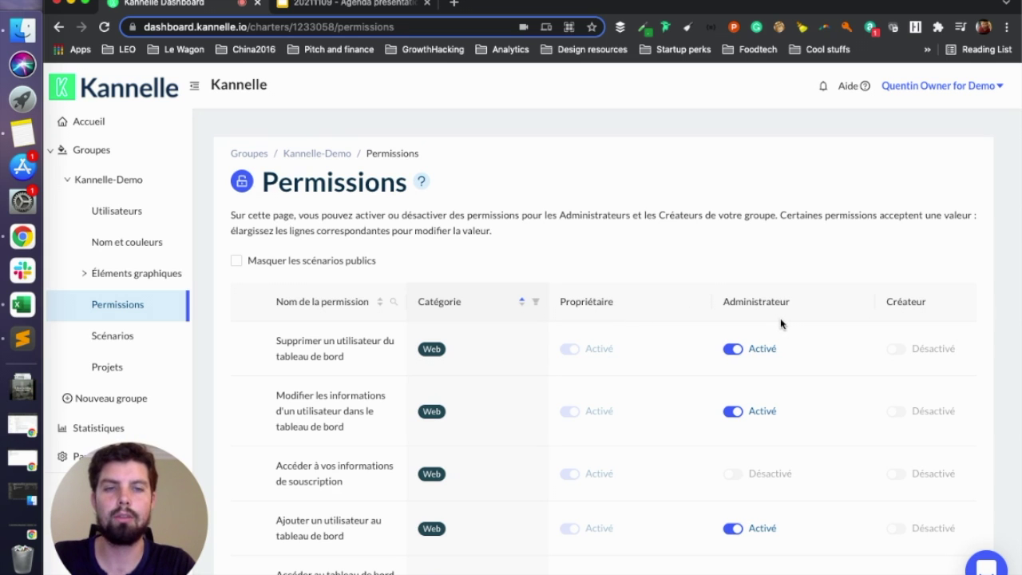
{"action": "scroll", "coordinate": [783, 319], "scroll_direction": "down", "scroll_amount": 3}
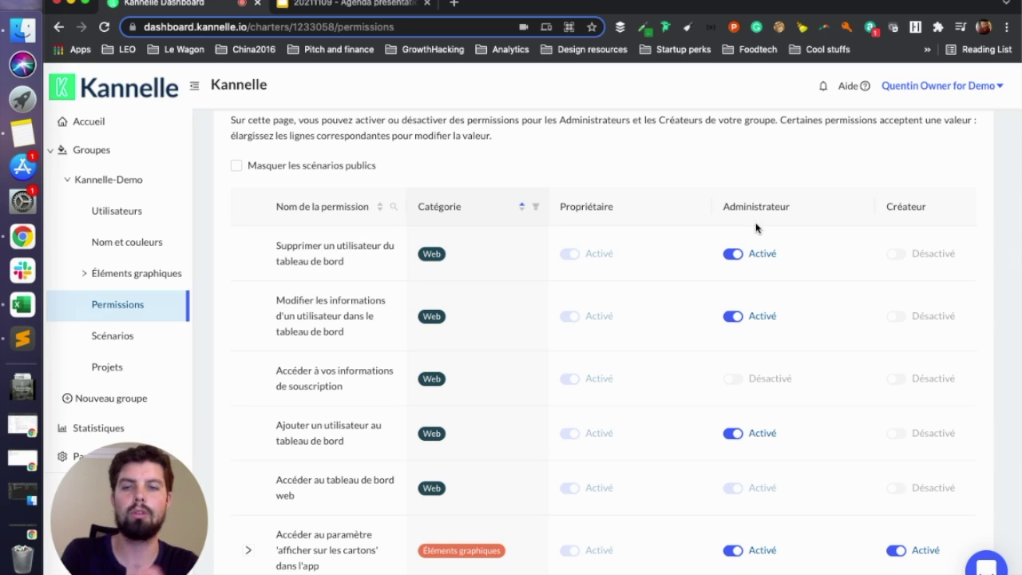
{"action": "scroll", "coordinate": [581, 454], "scroll_direction": "down", "scroll_amount": 2}
{"action": "scroll", "coordinate": [581, 456], "scroll_direction": "up", "scroll_amount": 2}
{"action": "scroll", "coordinate": [638, 335], "scroll_direction": "up", "scroll_amount": 2}
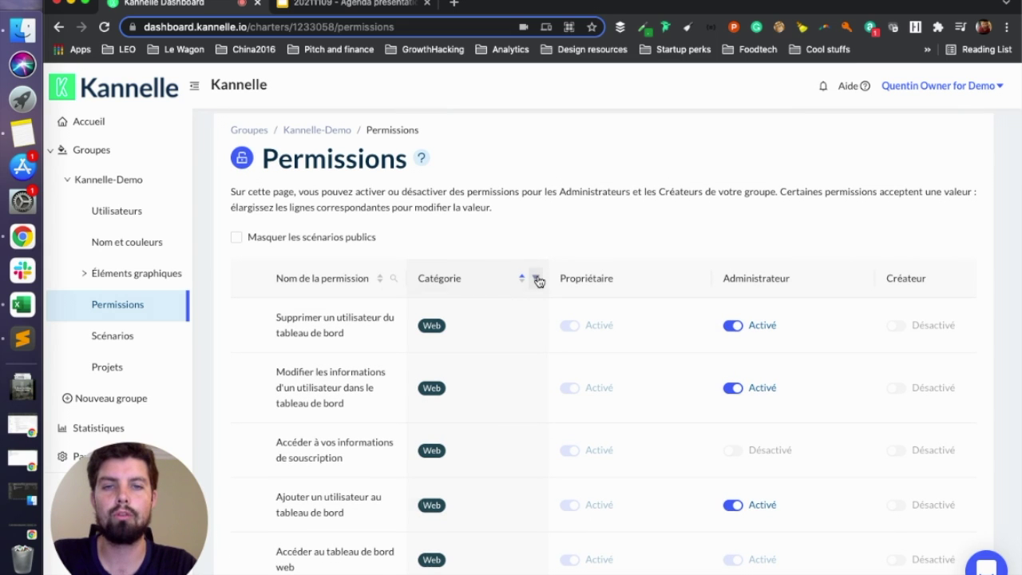
Filter the permissions table to the Éléments graphiques category
{"action": "left_click", "coordinate": [537, 279]}
{"action": "left_click", "coordinate": [436, 328]}
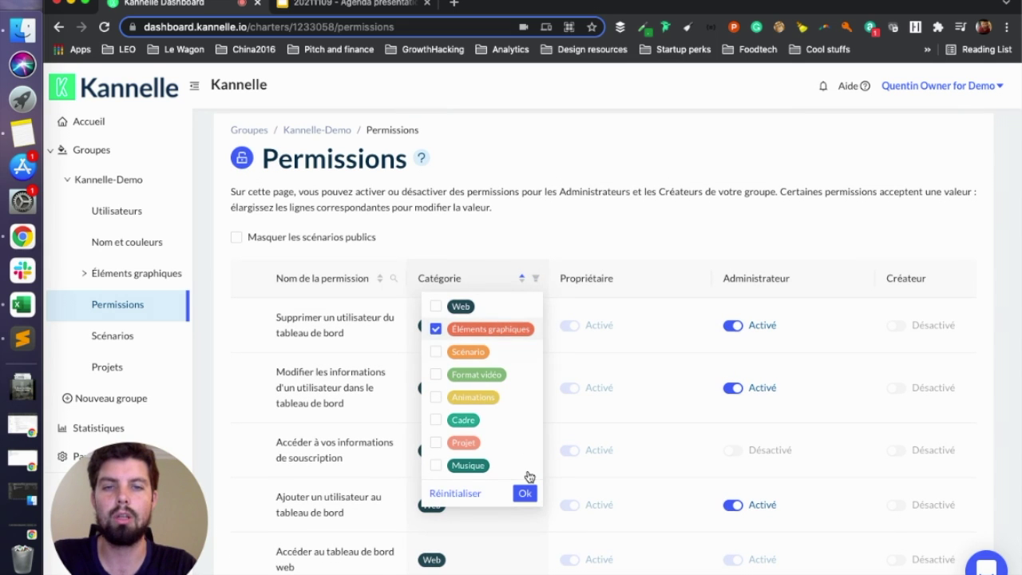
{"action": "left_click", "coordinate": [524, 493]}
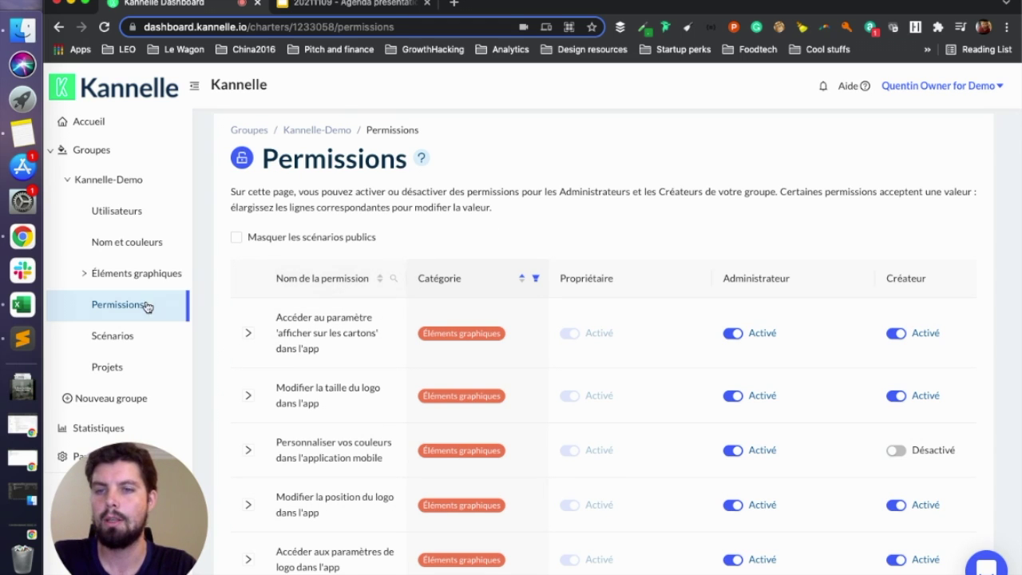
Start creating a new group and change its first colour to #33FF75
{"action": "left_click", "coordinate": [68, 180]}
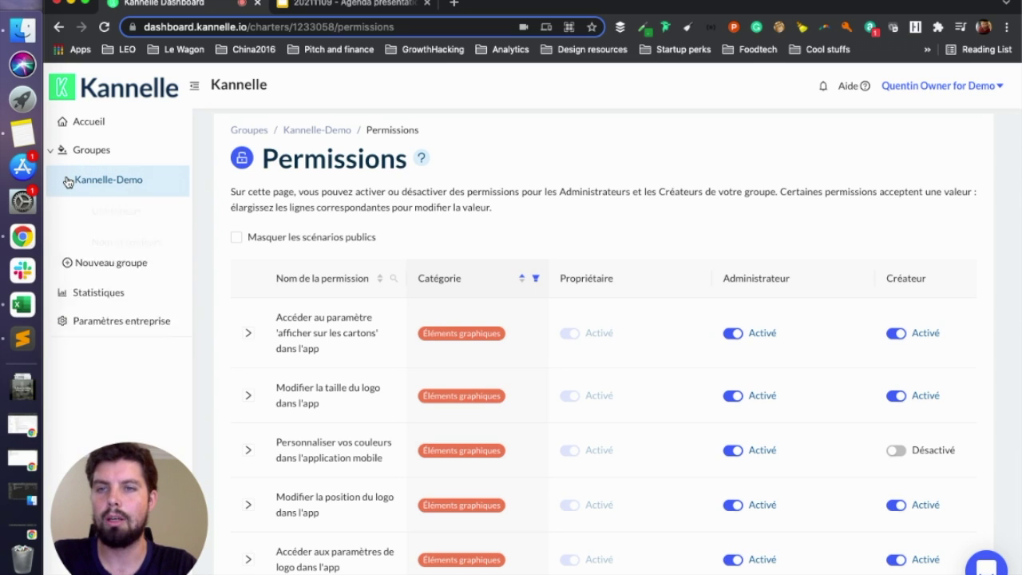
{"action": "left_click", "coordinate": [112, 216]}
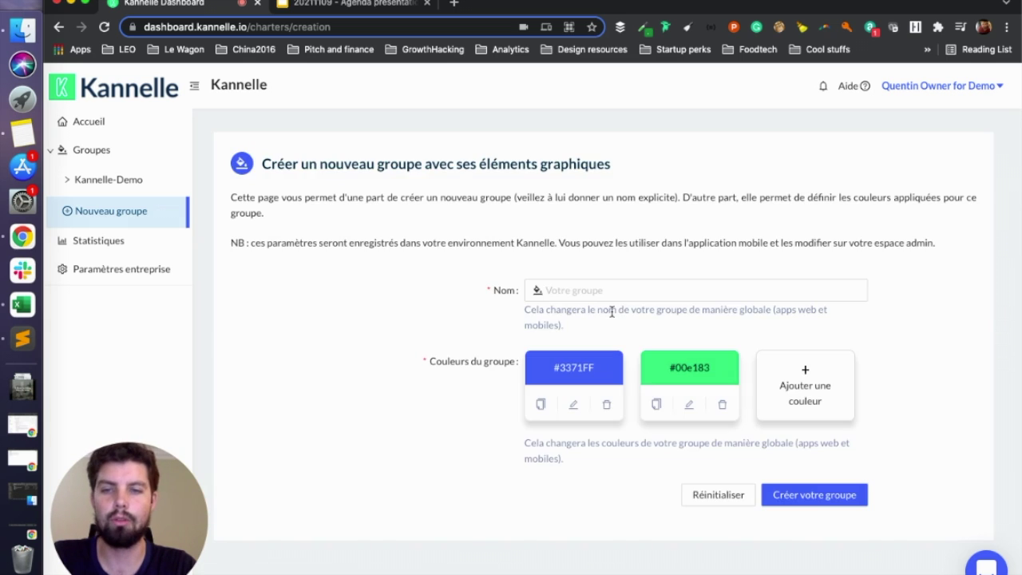
{"action": "left_click", "coordinate": [575, 411]}
{"action": "left_click_drag", "start_coordinate": [691, 420], "coordinate": [673, 418]}
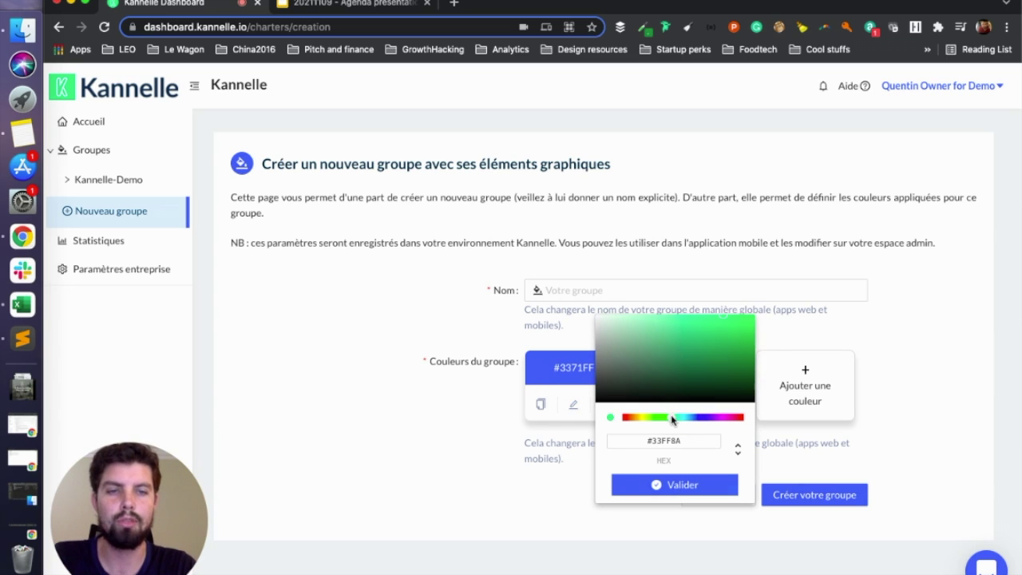
{"action": "left_click", "coordinate": [698, 489]}
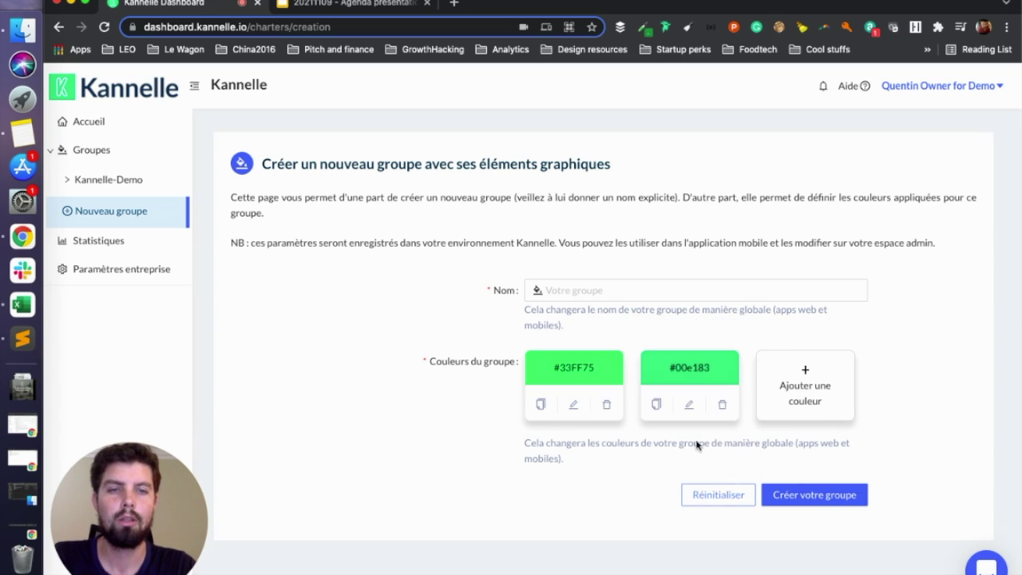
Set the new group's second colour to #D3E100 and name the group Département formation
{"action": "left_click", "coordinate": [690, 405]}
{"action": "left_click", "coordinate": [759, 416]}
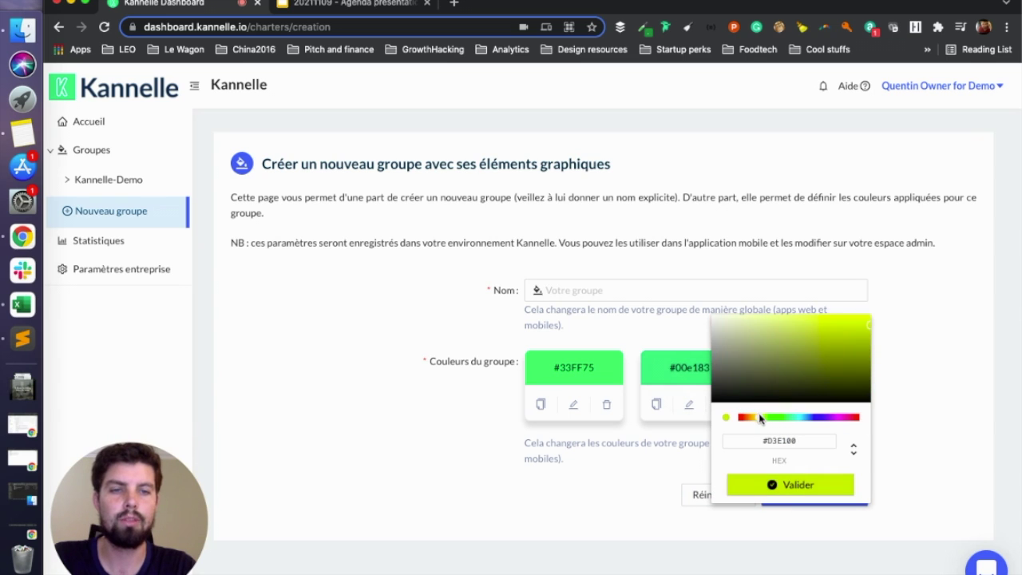
{"action": "left_click", "coordinate": [804, 486]}
{"action": "left_click", "coordinate": [620, 290]}
{"action": "type", "text": "Département formation"}
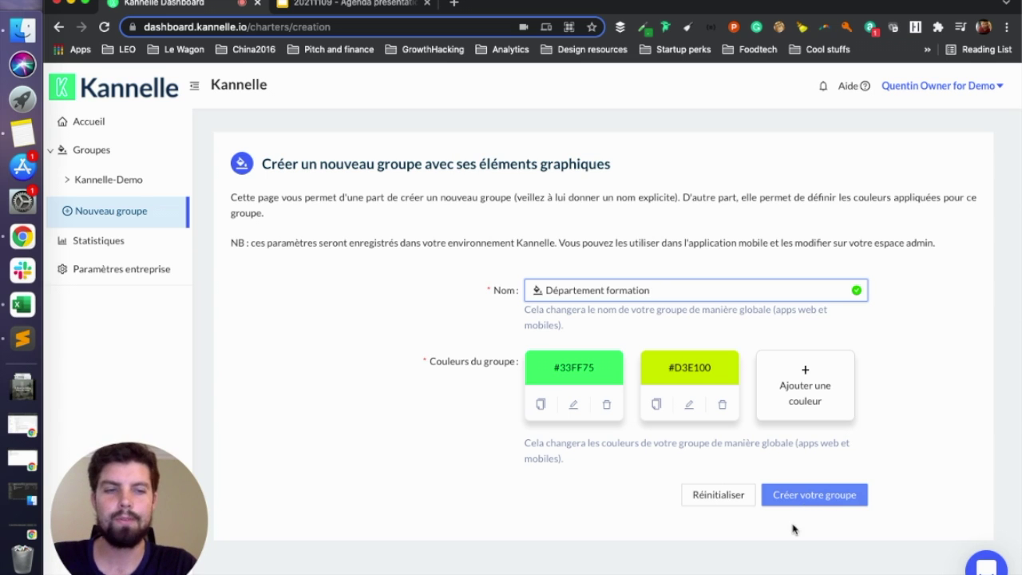
Open the support chat over the new group form
{"action": "left_click", "coordinate": [983, 567]}
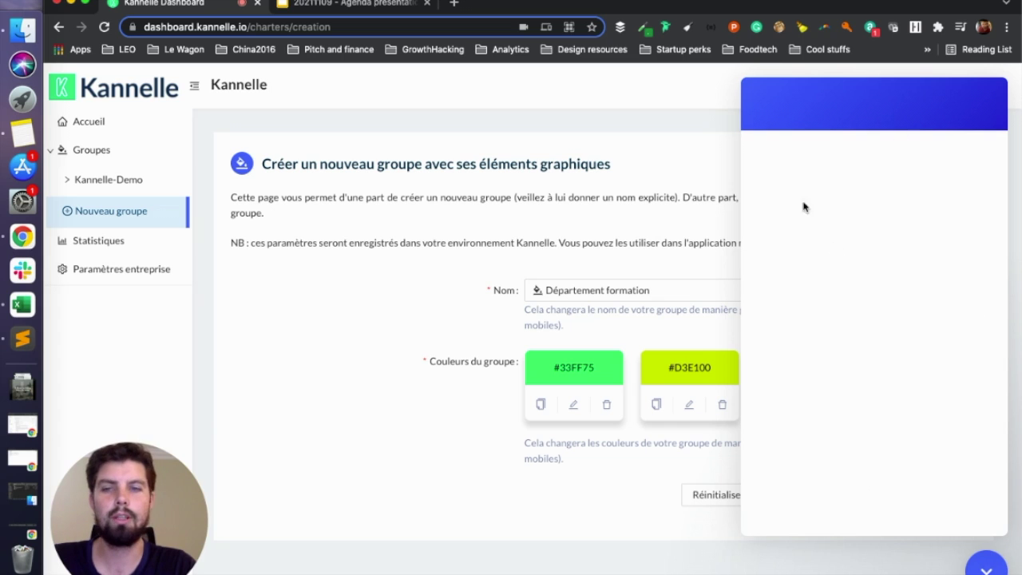